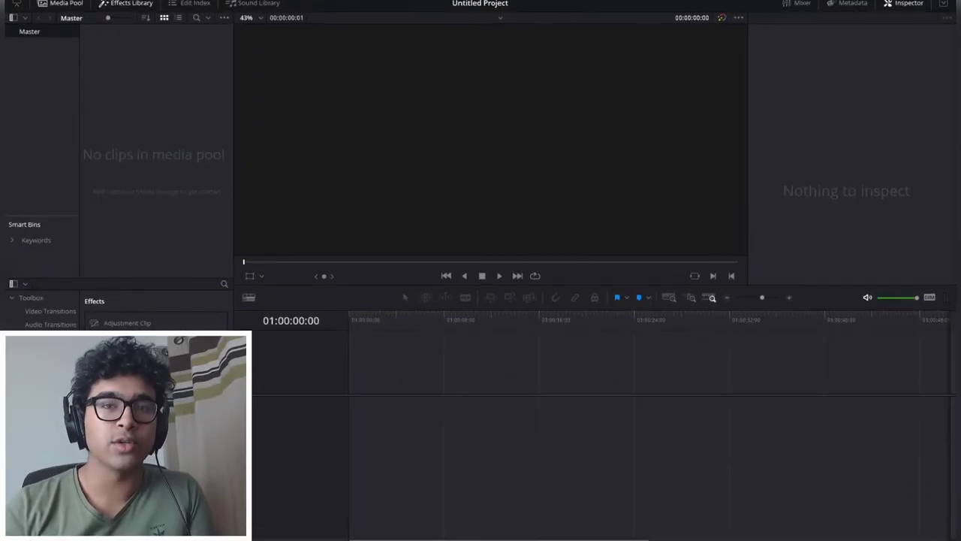
Step: Place video.mp4 on Timeline 1, match the timeline frame rate to it, and mute Audio 1
left_click_drag(367, 393, 353, 427)
key("Return")
key("space")
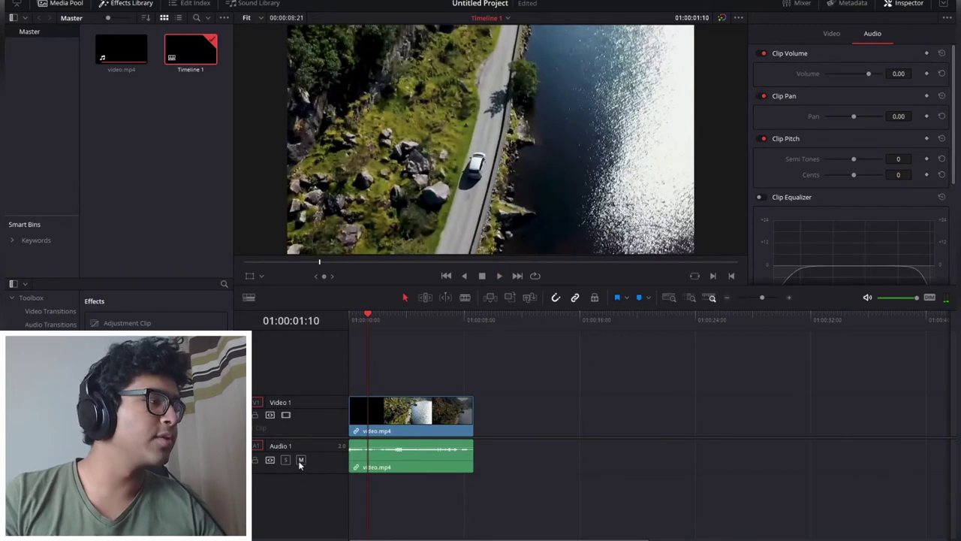
left_click(299, 459)
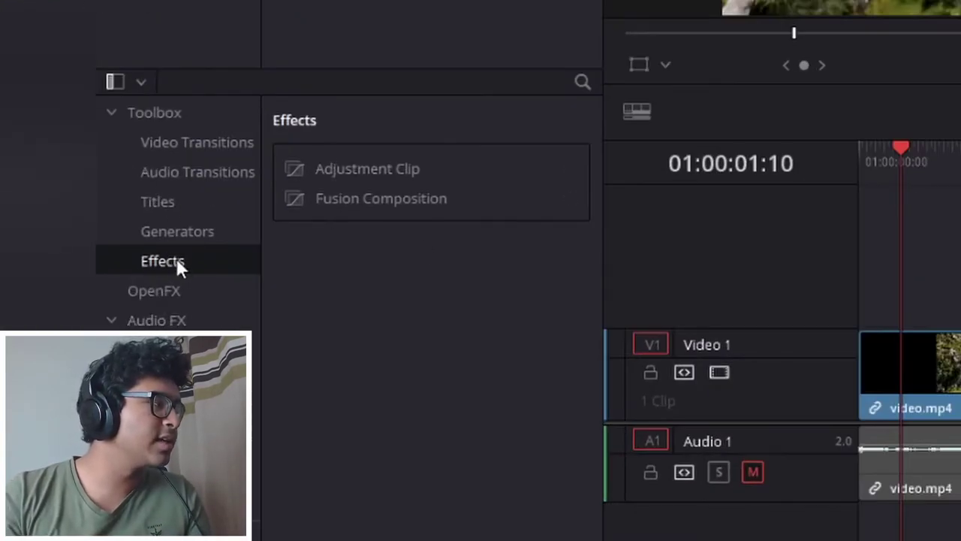
Step: Drop an Adjustment Clip onto Video 2 directly above video.mp4
left_click_drag(352, 168, 895, 285)
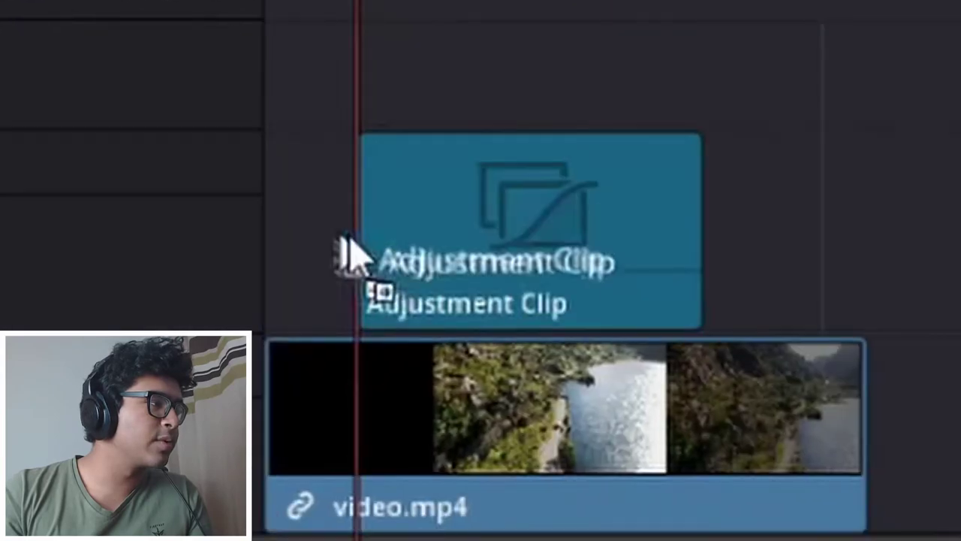
left_click_drag(346, 256, 387, 260)
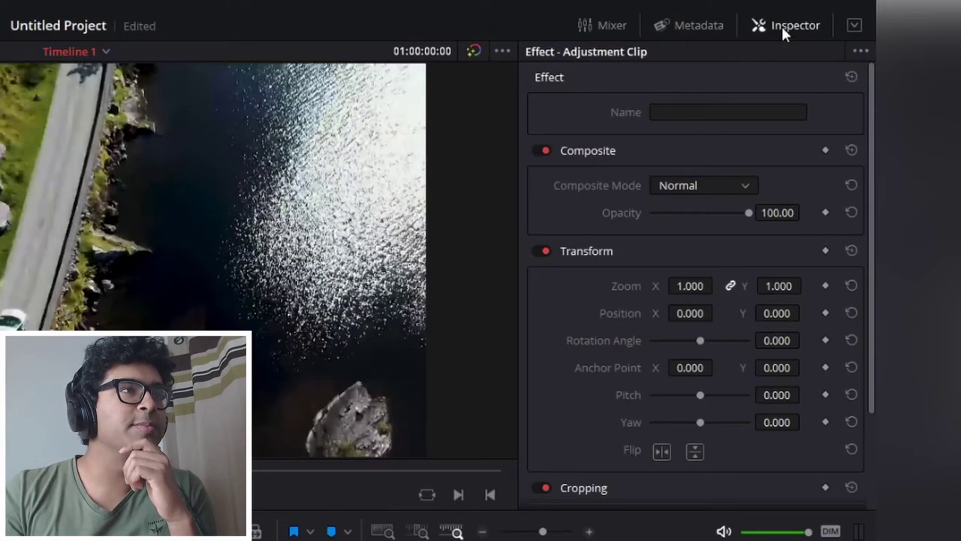
Step: Set the adjustment clip's Crop Bottom and Crop Top to 540 each in the Cropping section
left_click(781, 27)
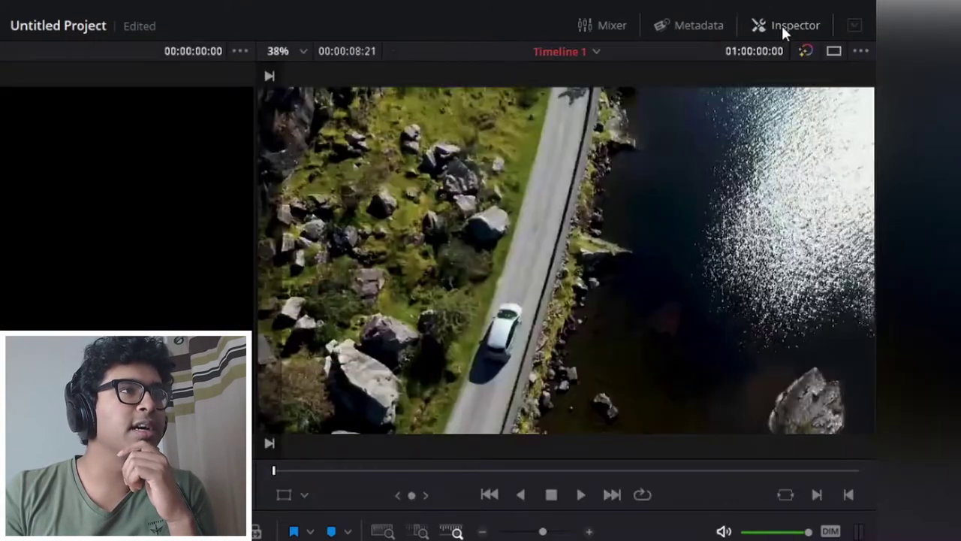
left_click(784, 24)
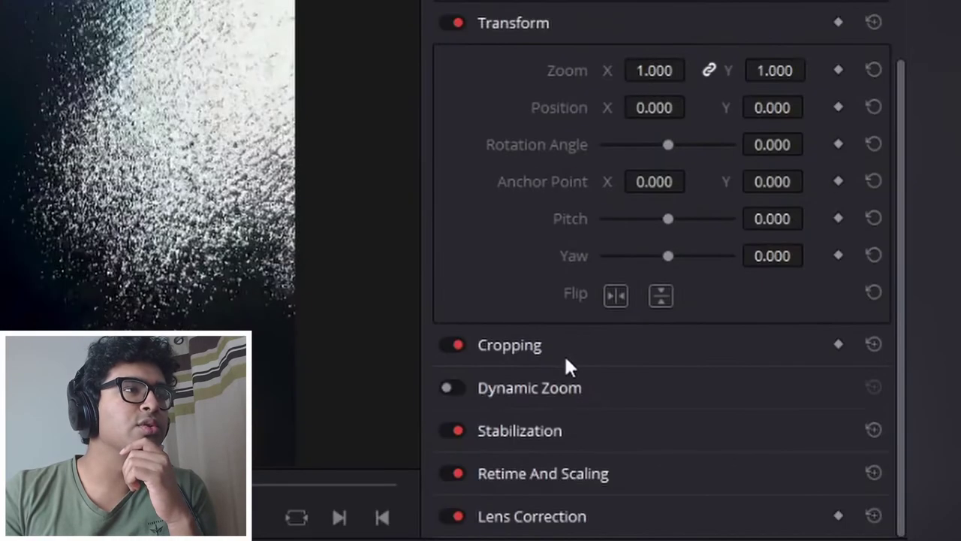
left_click(564, 352)
scroll(564, 353, "down", 3)
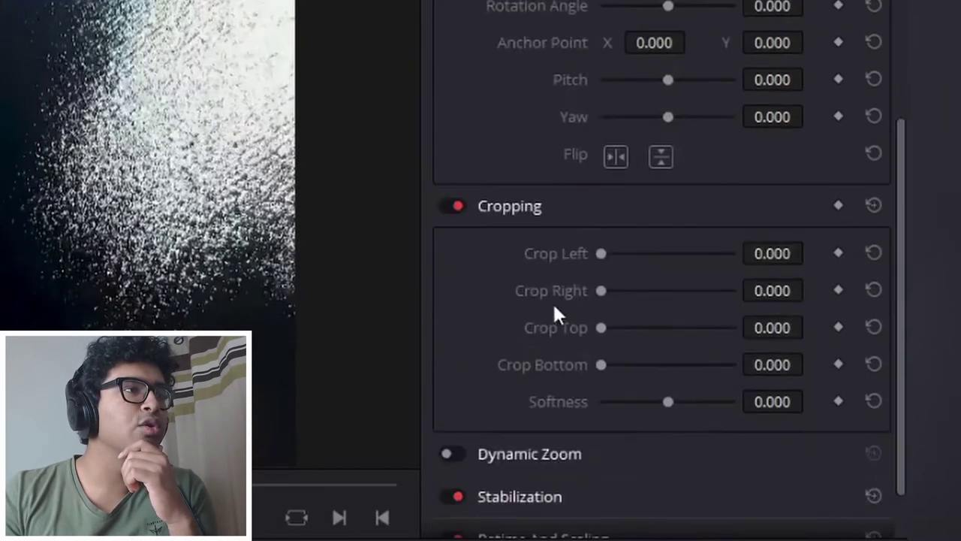
left_click_drag(601, 328, 606, 371)
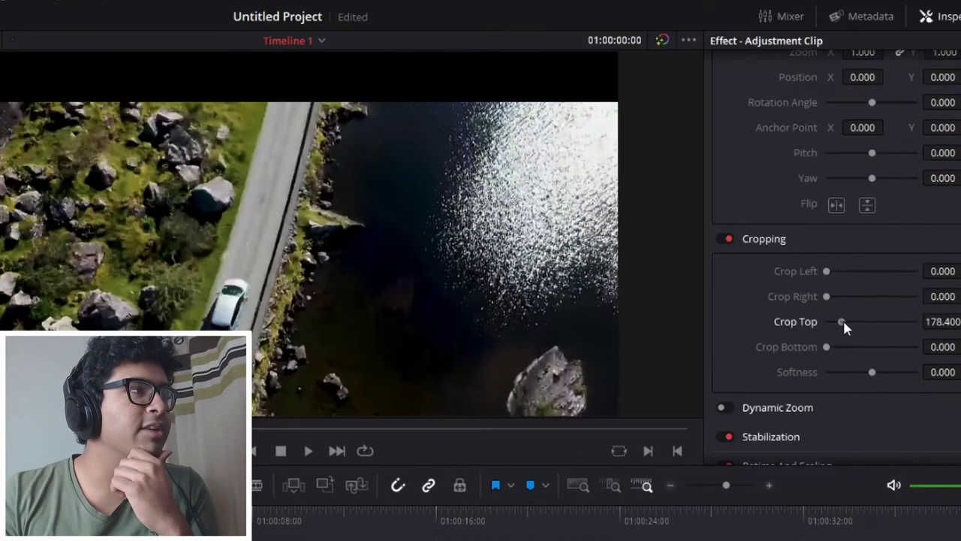
left_click_drag(829, 350, 774, 345)
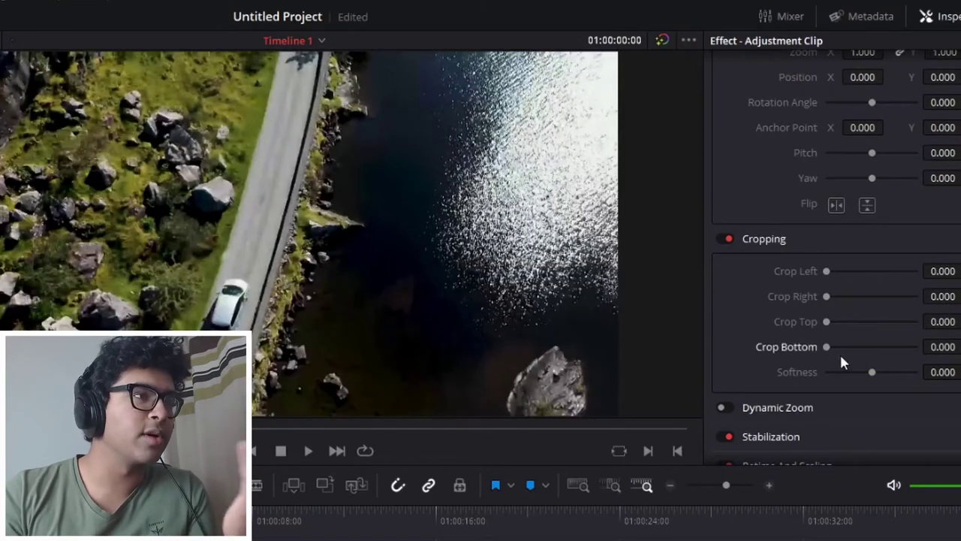
left_click_drag(829, 349, 872, 352)
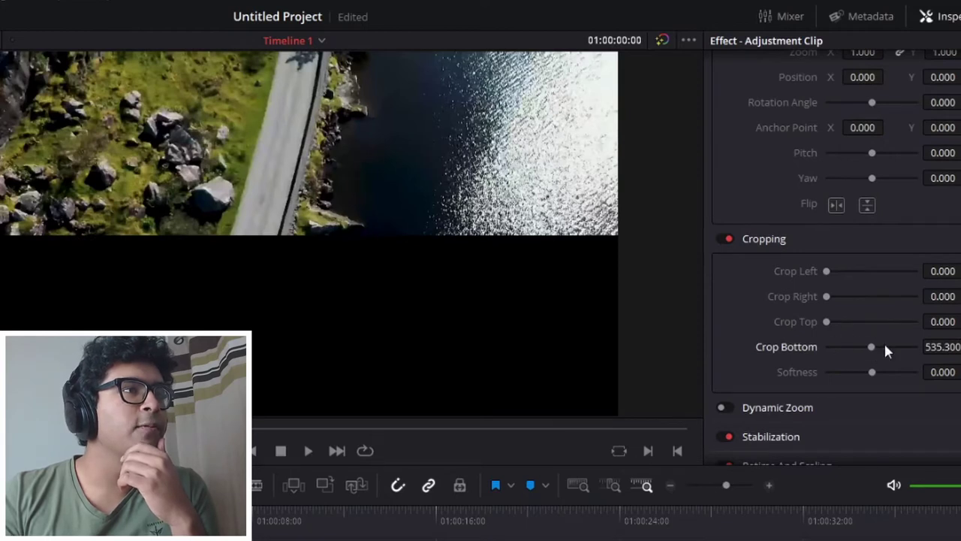
left_click_drag(885, 348, 926, 355)
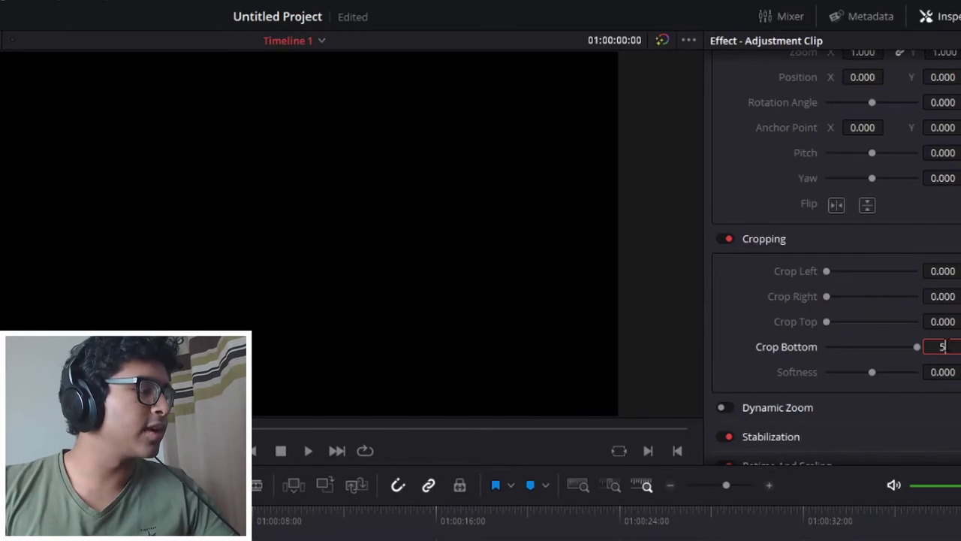
key("Return")
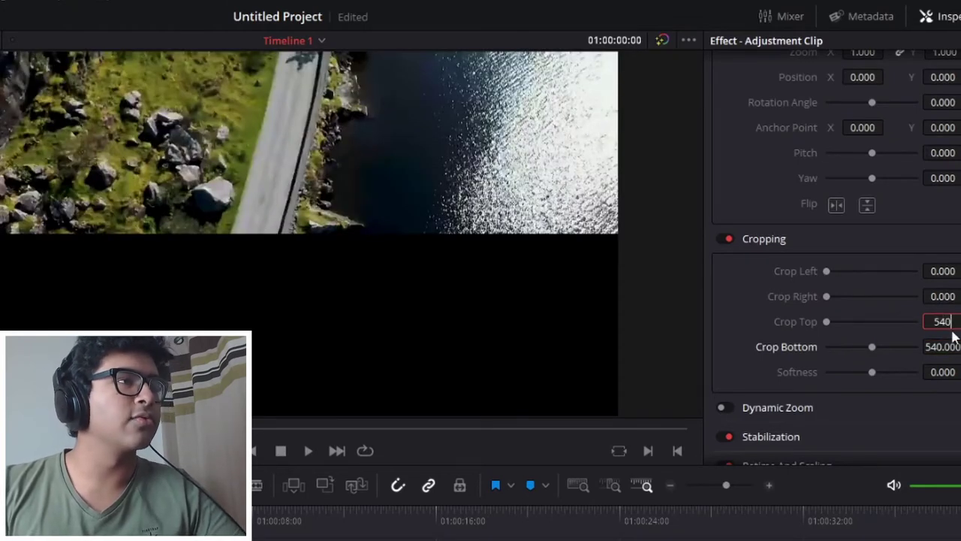
type("540")
key("Return")
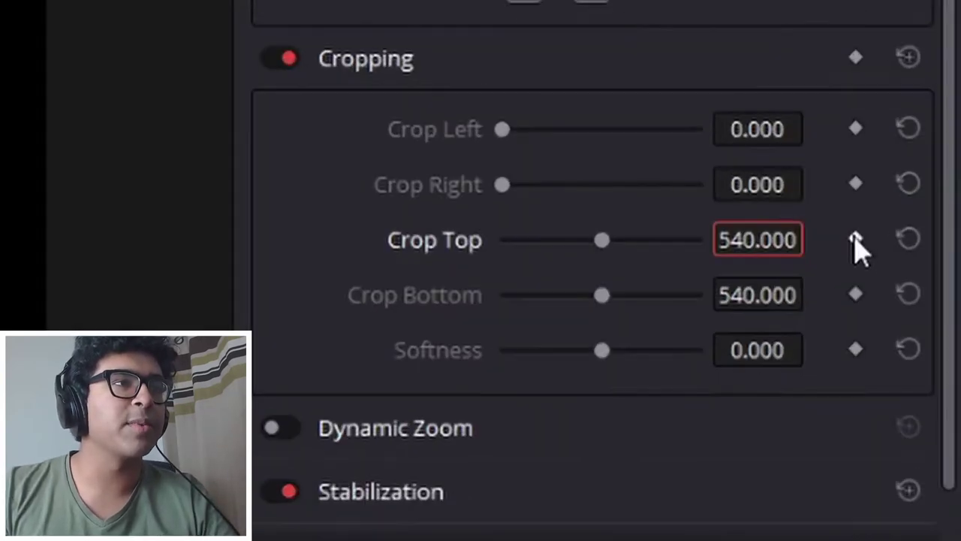
Step: Keyframe Crop Top and Bottom at 540 on the first frame, then at 0 at 01:00:00:10
left_click(856, 239)
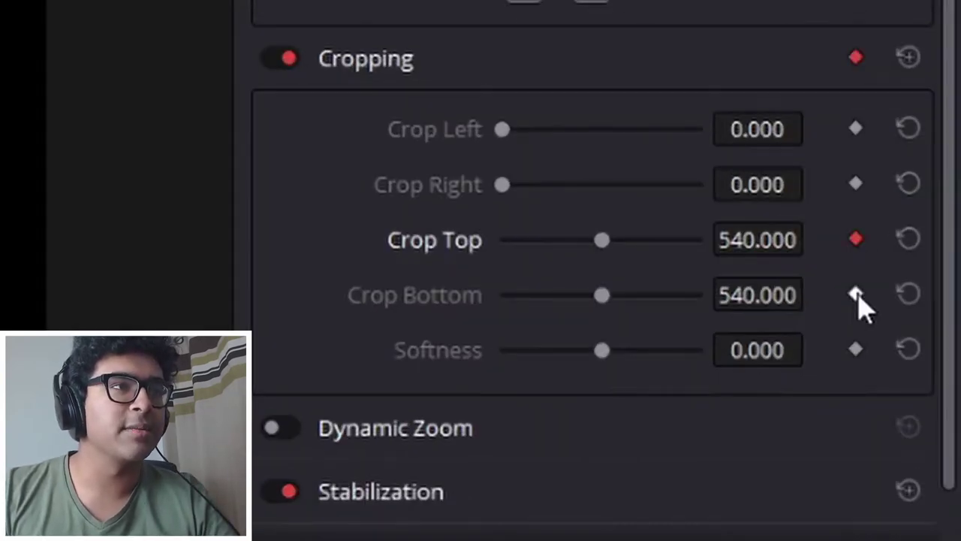
left_click(855, 294)
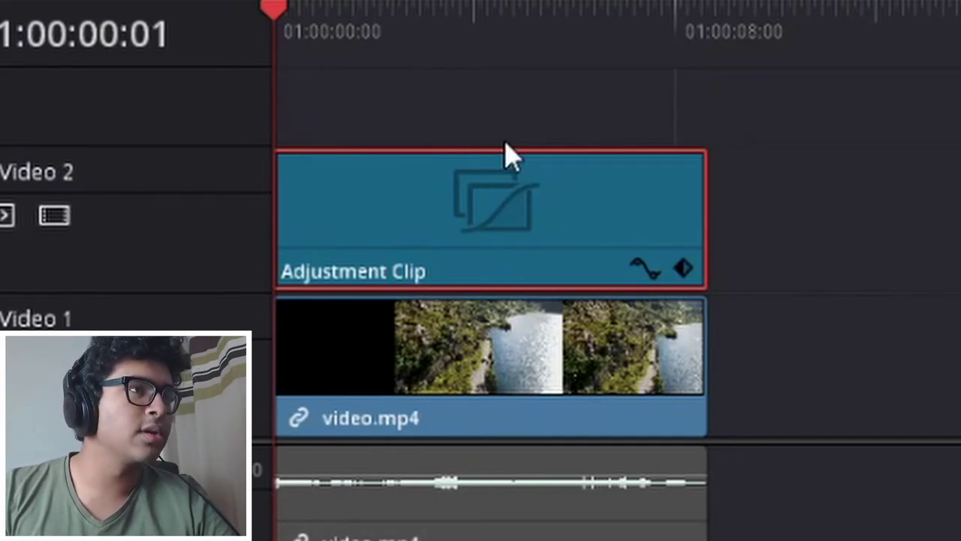
key("Right")
key("Right")
key("Right")
key("Right")
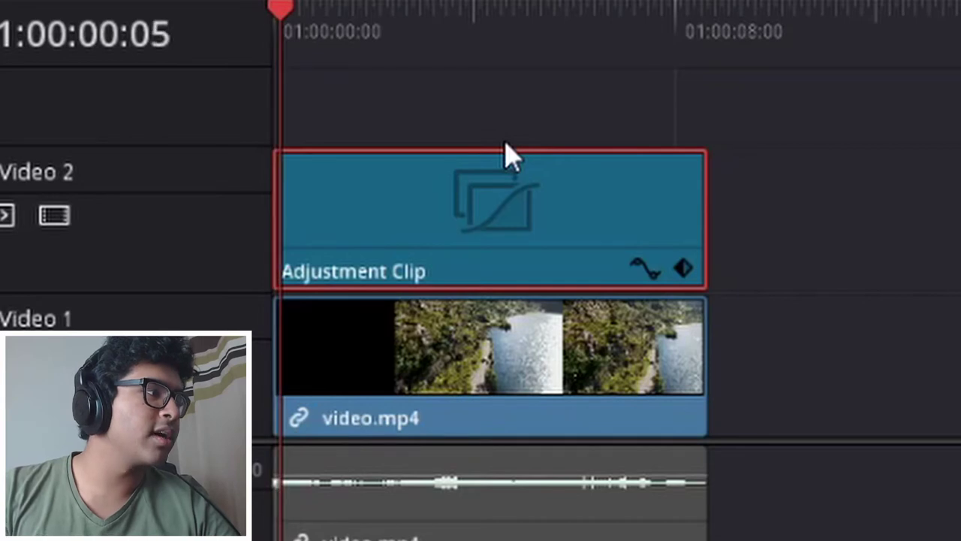
key("Right")
key("Right")
key("Right")
key("Right")
key("Right")
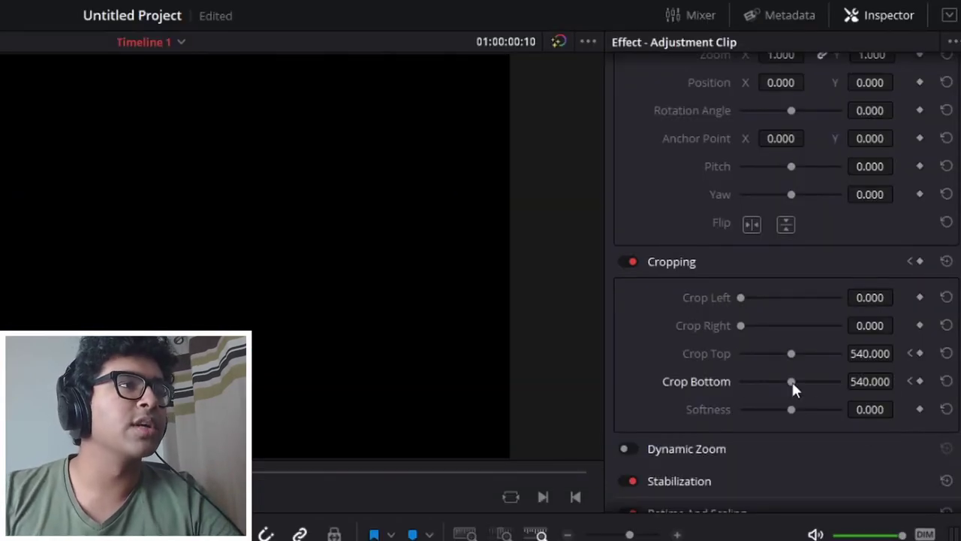
left_click_drag(792, 381, 732, 382)
left_click_drag(793, 353, 684, 364)
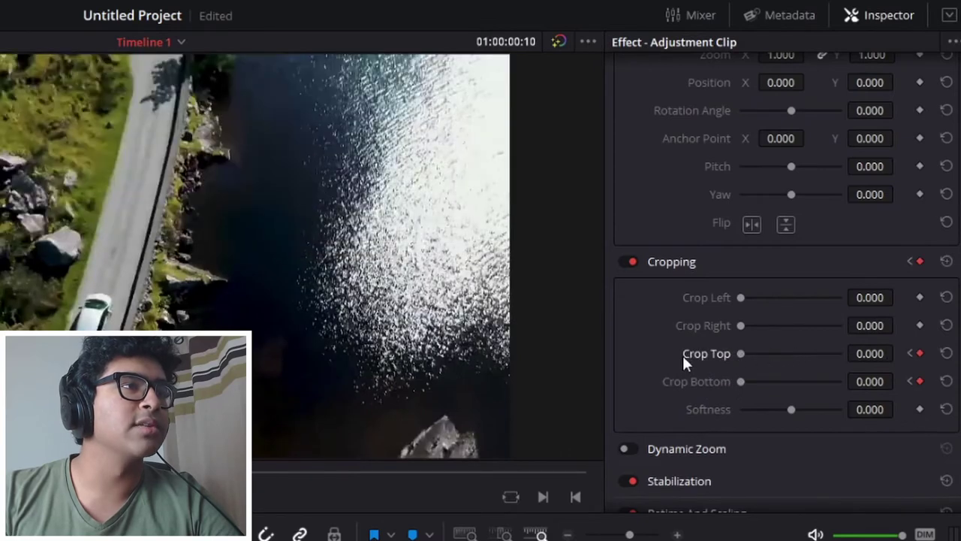
left_click_drag(766, 354, 786, 358)
double_click(710, 356)
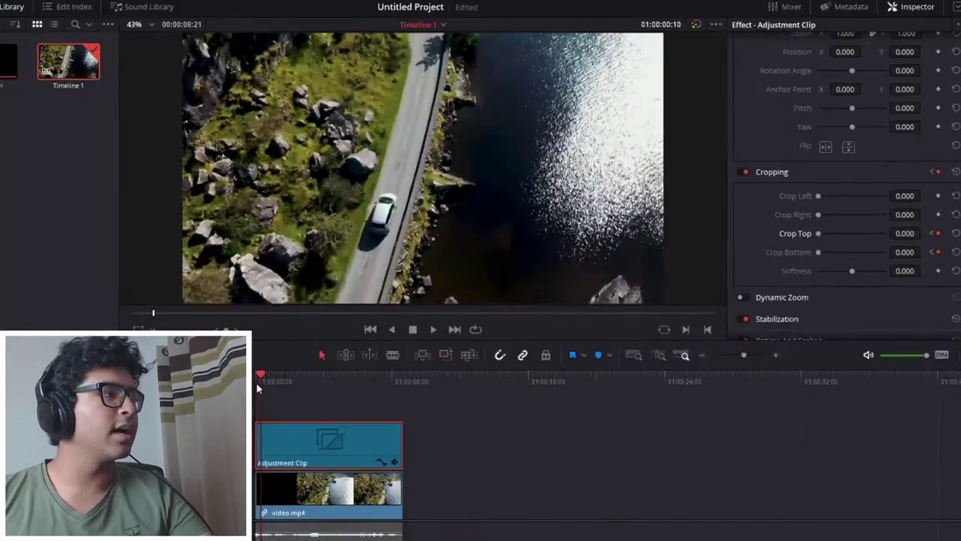
key("Home")
Step: Change the 01:00:00:10 crop keyframe to 122.100 for Crop Top and Bottom, then play it back
key("space")
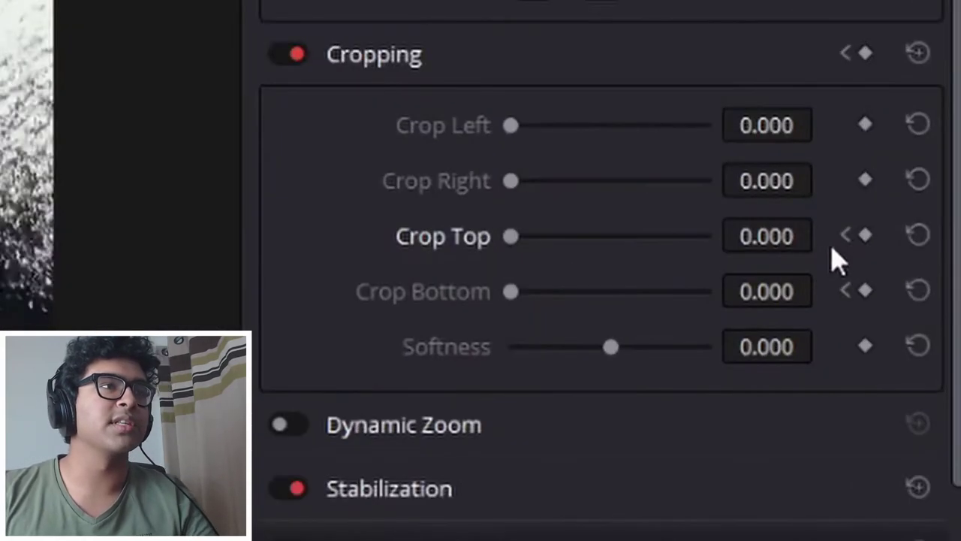
left_click(936, 202)
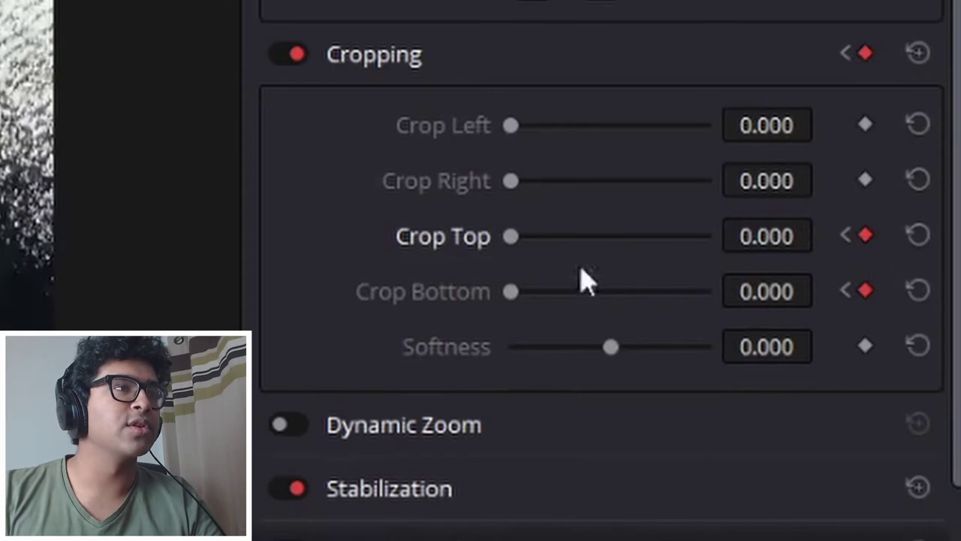
left_click_drag(515, 236, 533, 237)
left_click_drag(518, 295, 538, 298)
left_click_drag(740, 382, 740, 383)
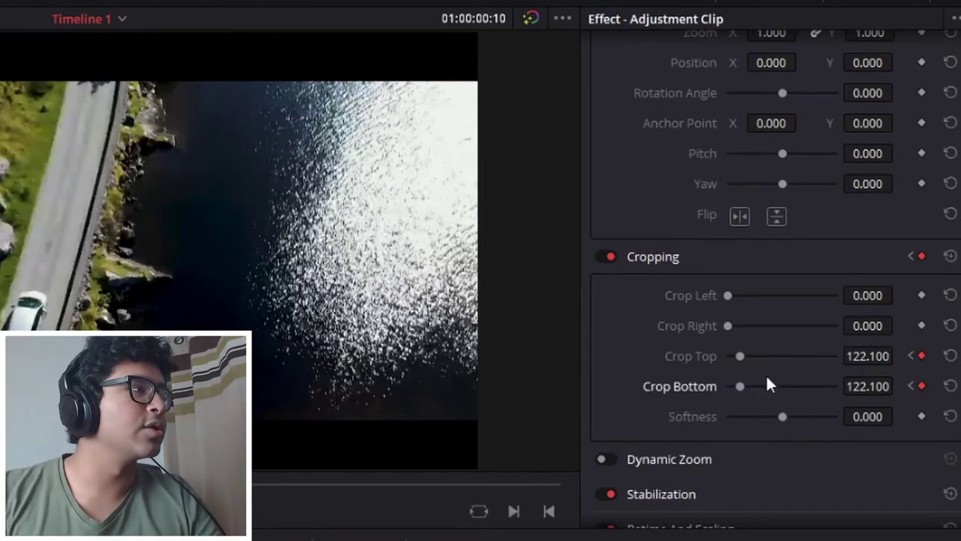
left_click(346, 316)
key("space")
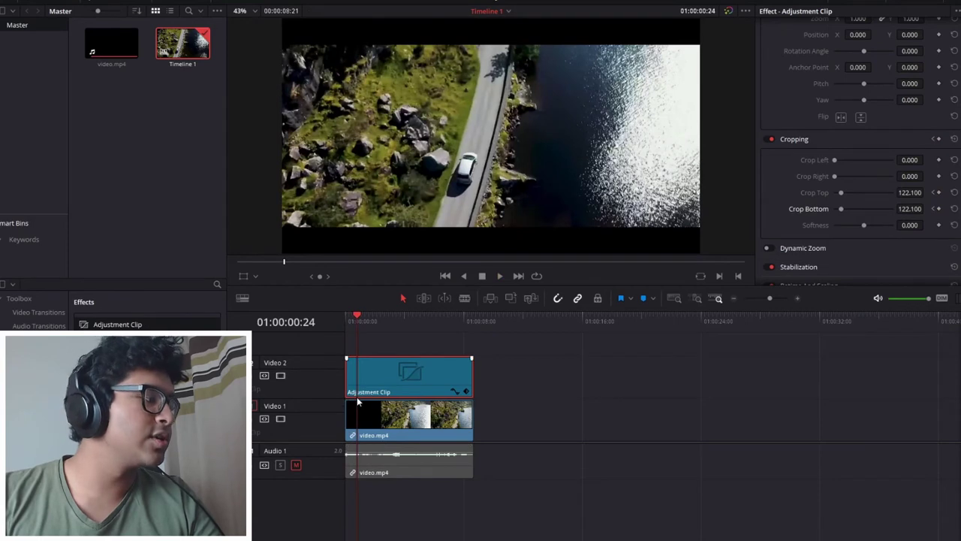
Step: Drag the end Cropping keyframe out to about three seconds and replay the slower opening
left_click(466, 392)
scroll(357, 404, "up", 5)
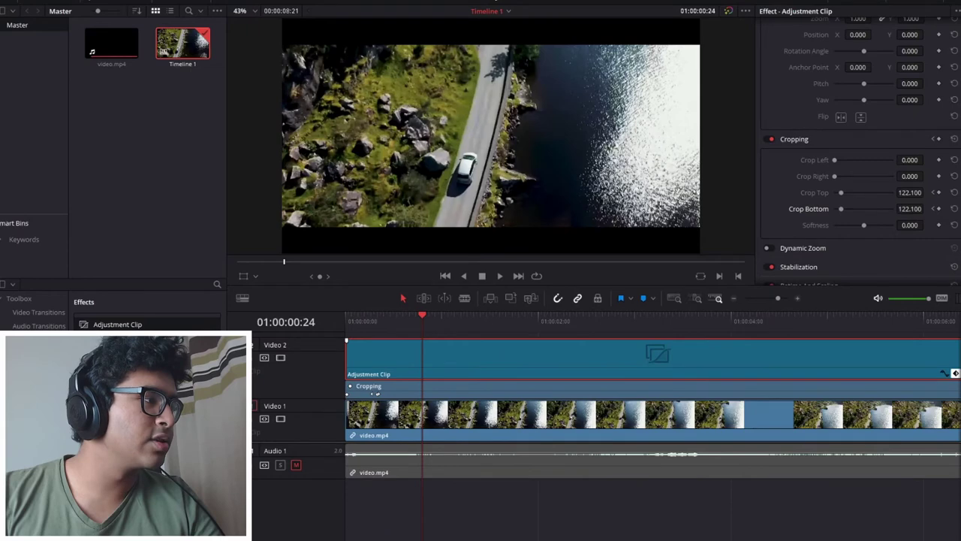
left_click_drag(378, 394, 453, 396)
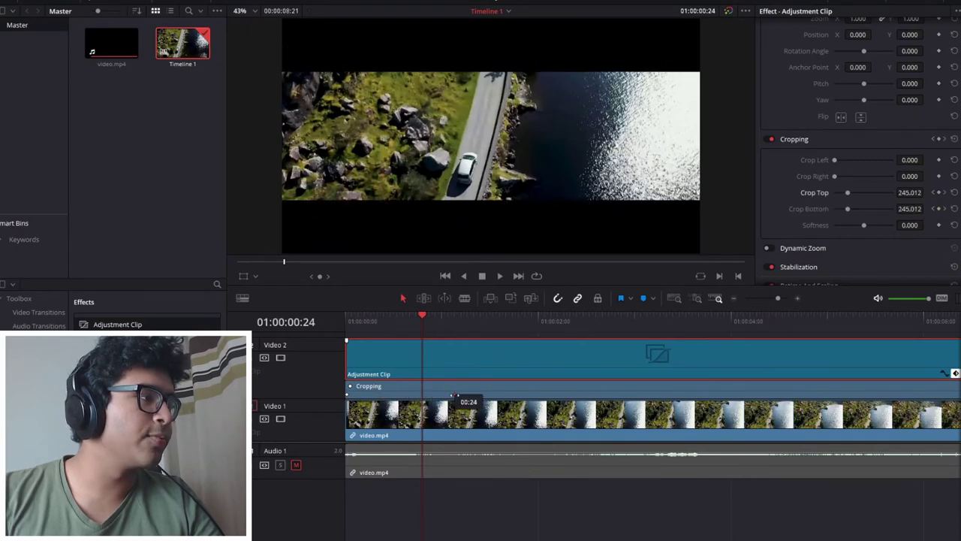
key("j")
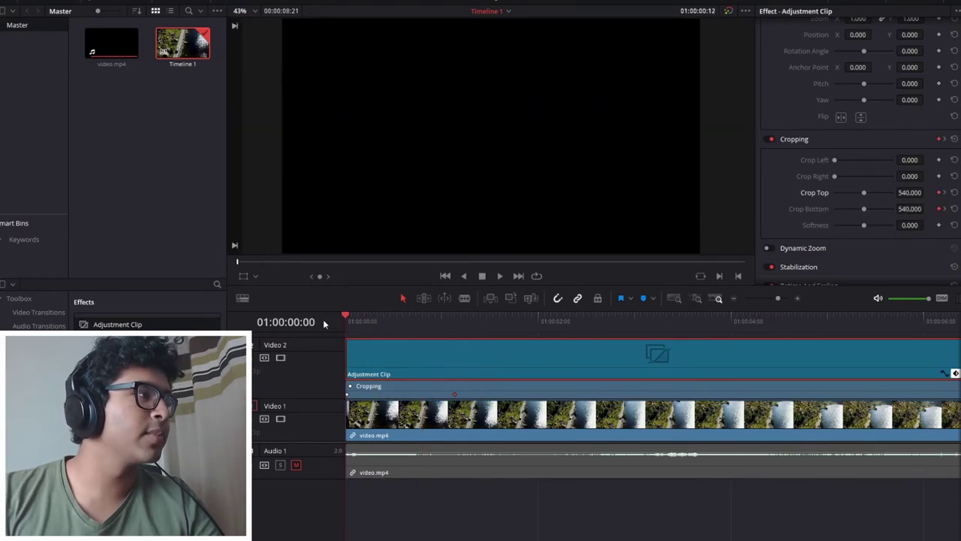
key("space")
key("space")
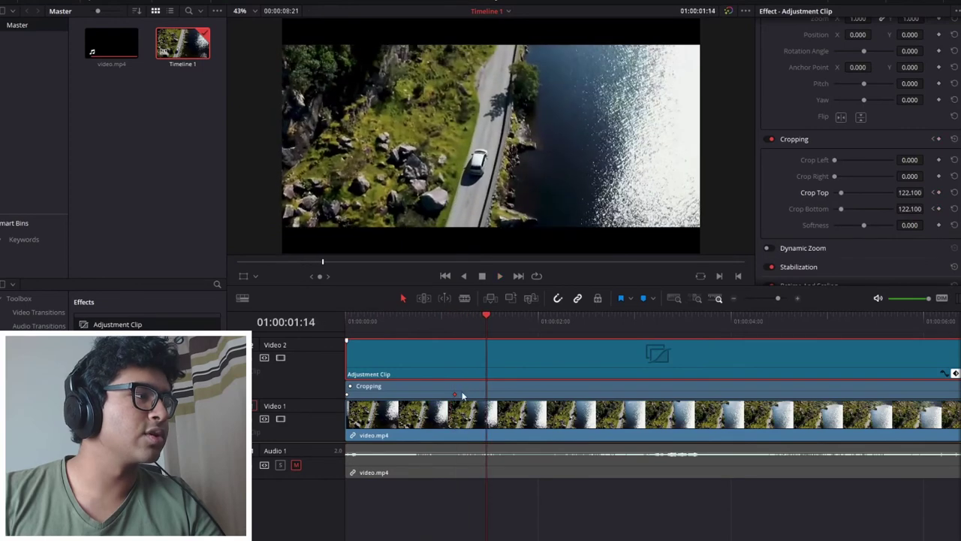
left_click_drag(456, 394, 644, 394)
left_click(341, 321)
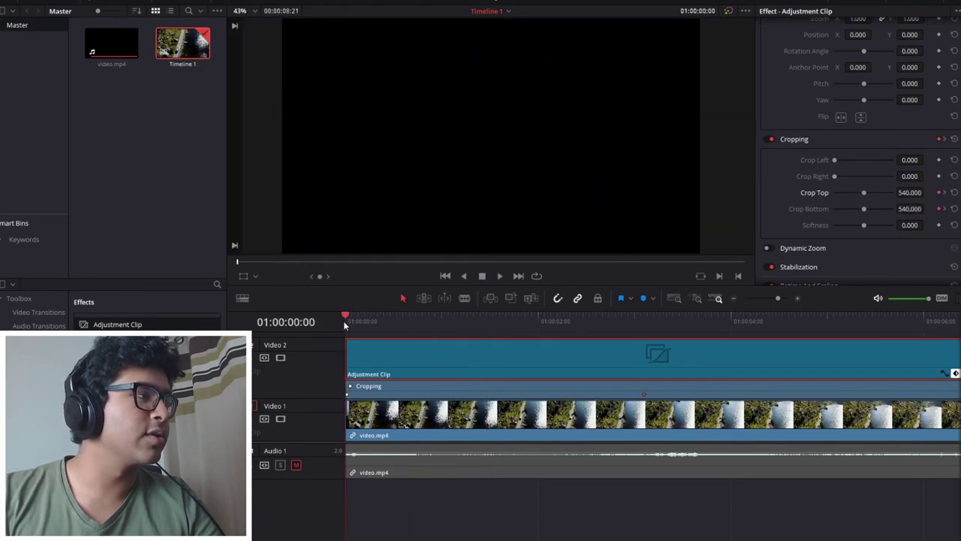
key("space")
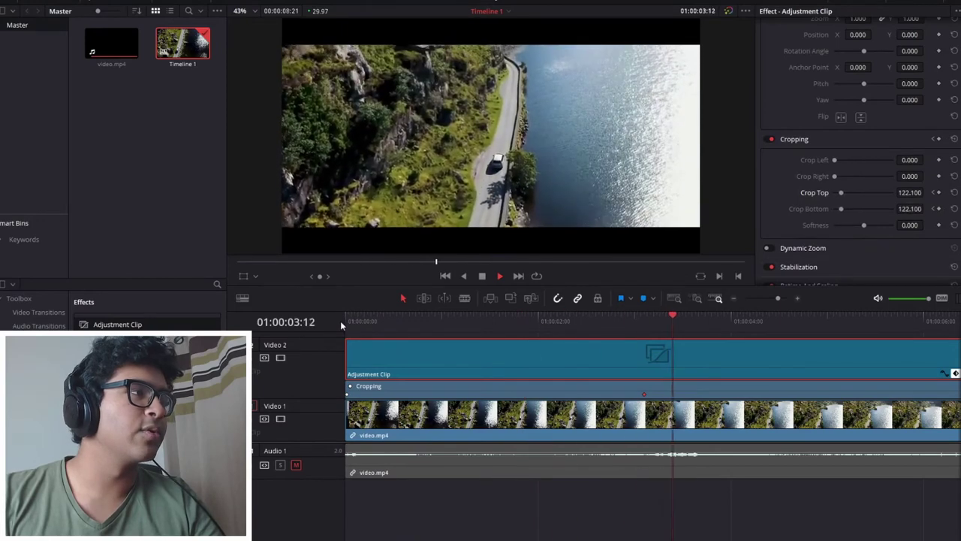
key("space")
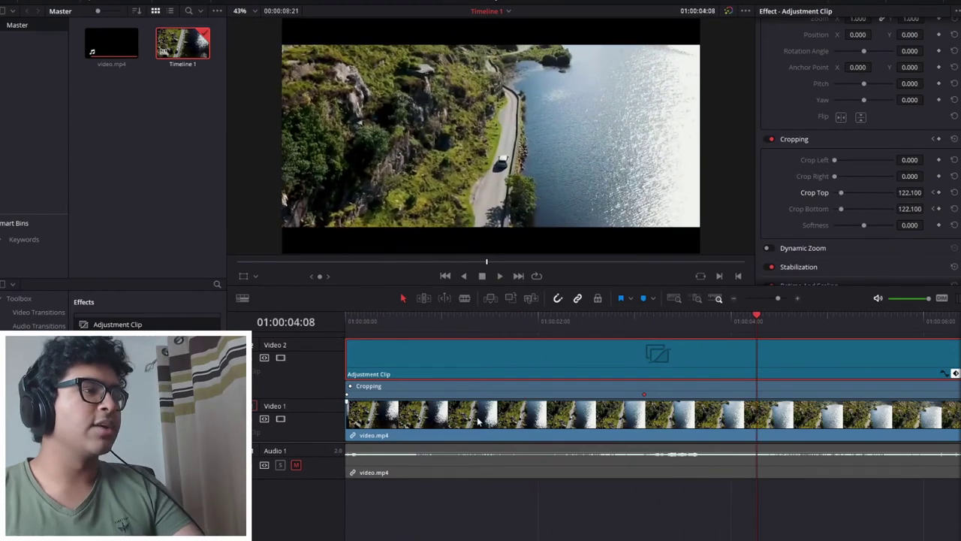
scroll(485, 407, "down", 1)
scroll(485, 408, "down", 2)
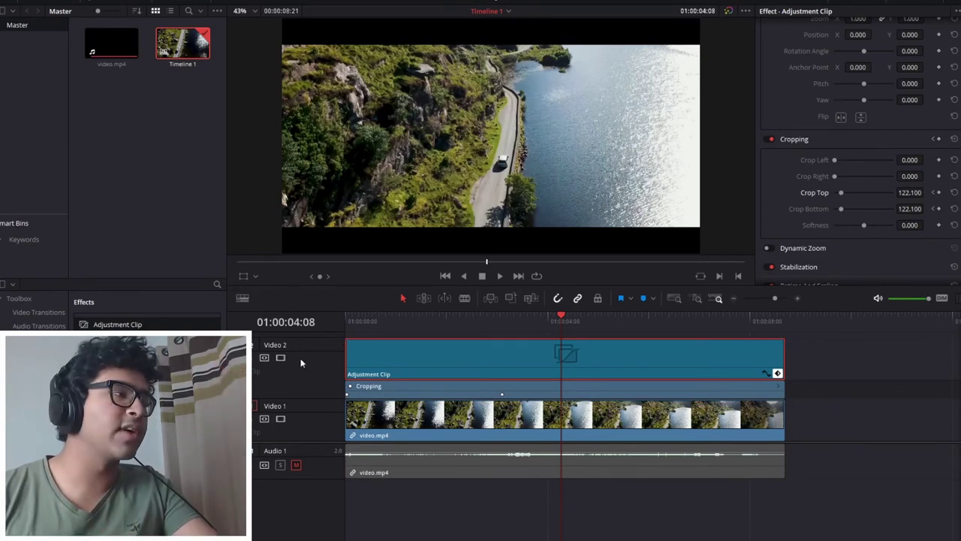
Step: Disable Video 2 and add a second Adjustment Clip on a new Video 3 track
left_click(280, 358)
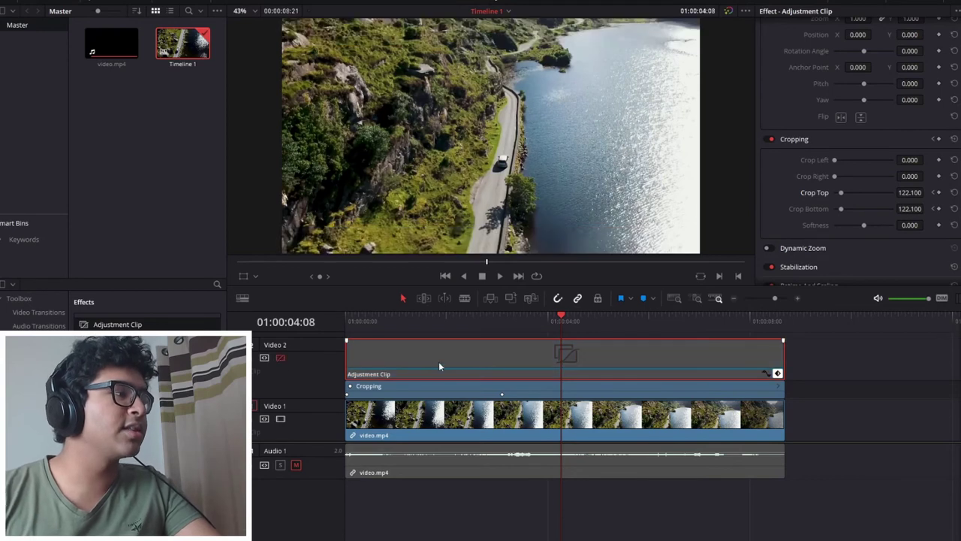
left_click_drag(386, 328, 398, 339)
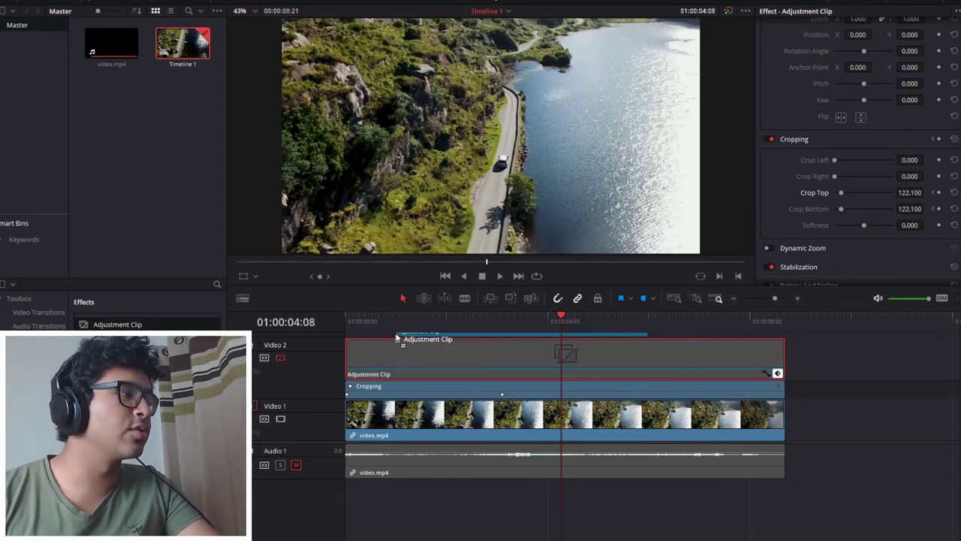
left_click_drag(774, 374, 722, 348)
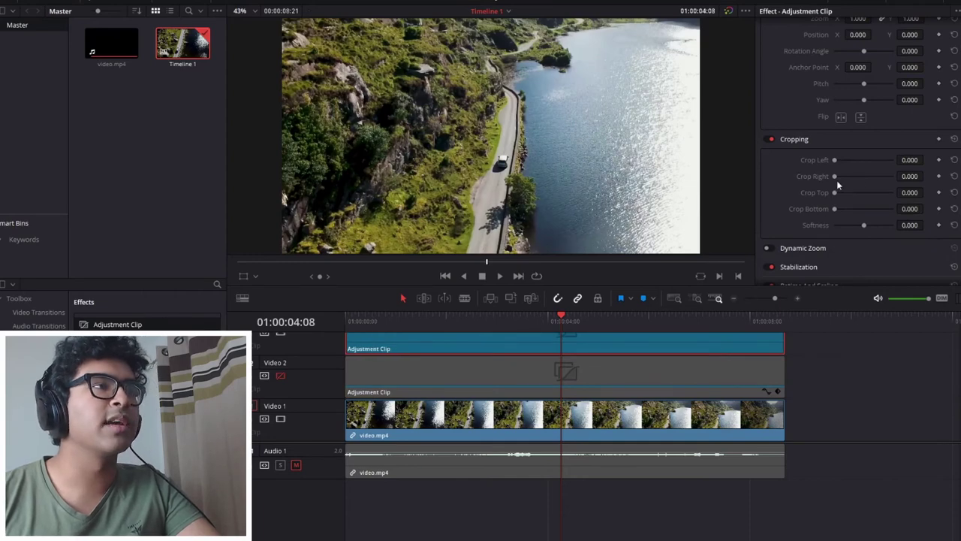
Step: Keyframe its crop at 0 on the first frame and 131.500 at 01:00:02:15
left_click_drag(537, 310, 326, 322)
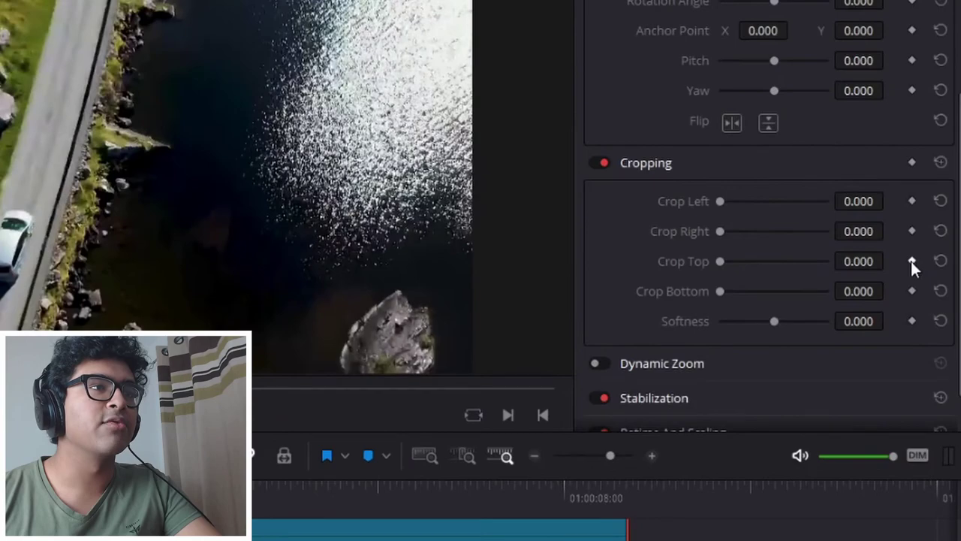
left_click(913, 291)
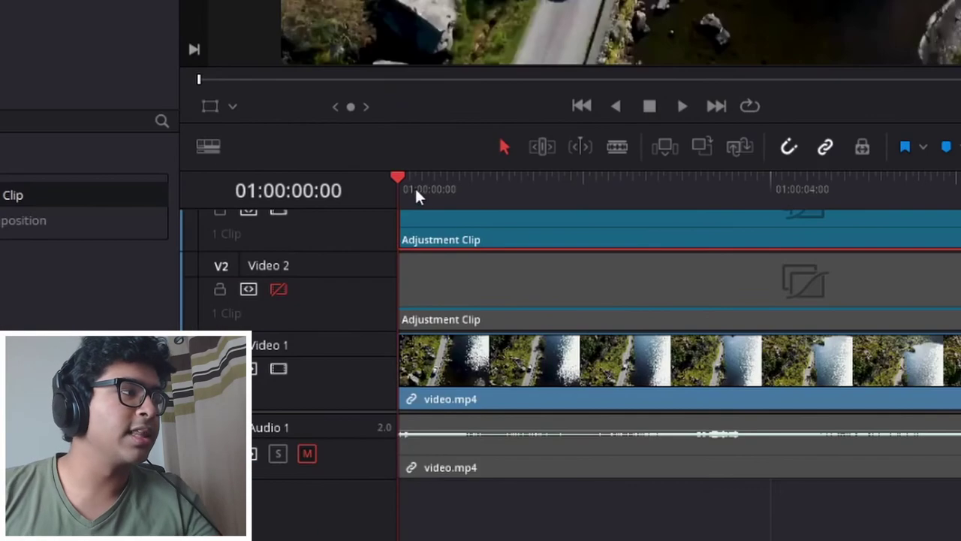
left_click_drag(421, 185, 631, 177)
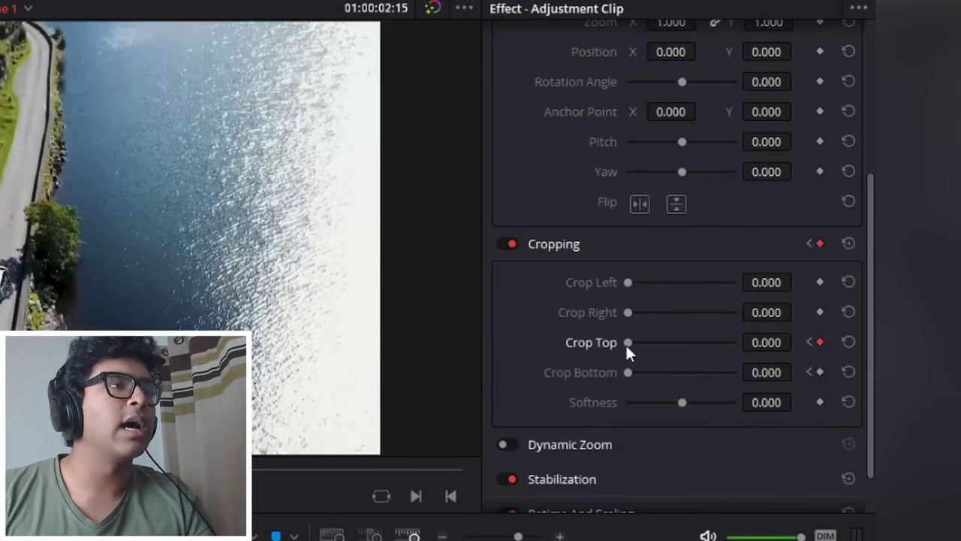
mouse_move(627, 343)
left_mouse_down()
mouse_move(644, 344)
mouse_move(642, 375)
mouse_move(642, 347)
left_mouse_up()
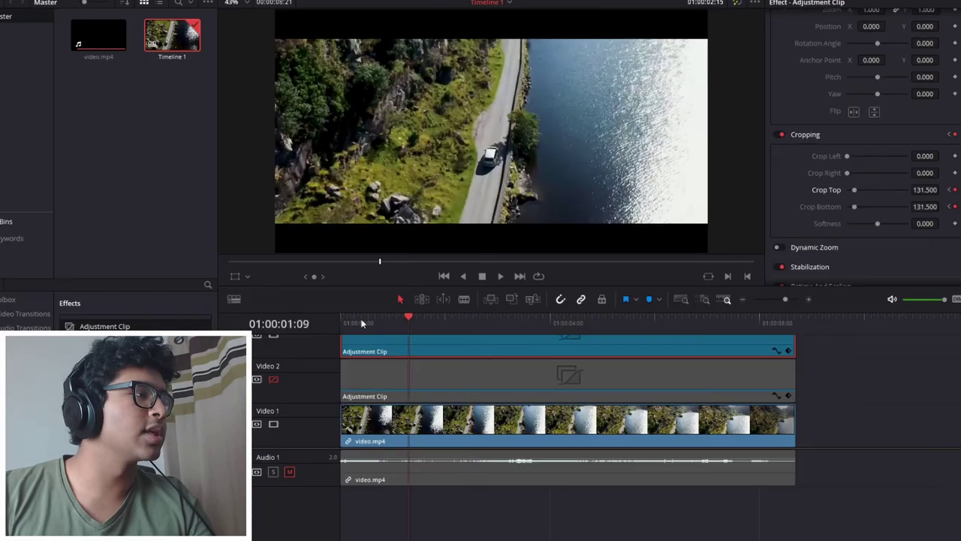
key("Home")
Step: Preview the Video 3 bar animation, then re-enable Video 2 and play the letterbox opening
key("space")
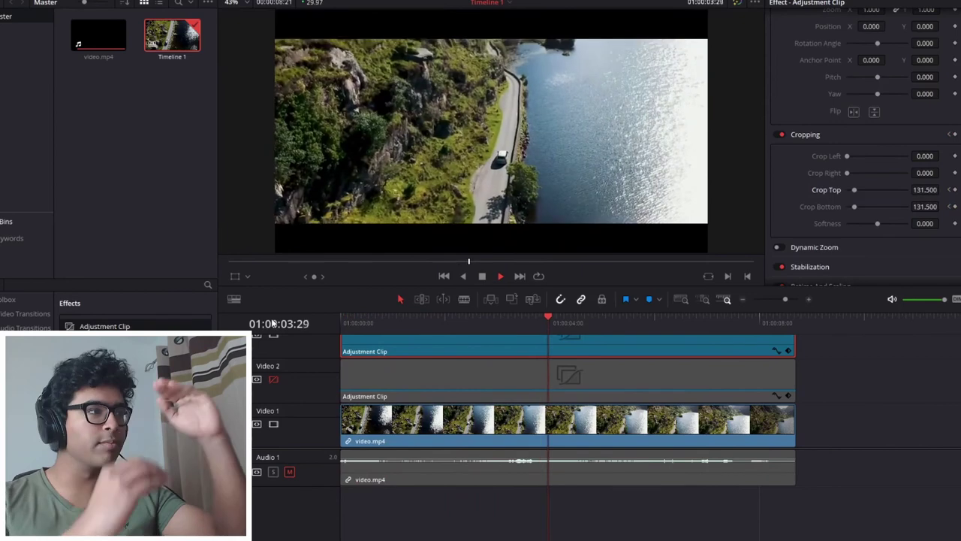
key("space")
key("Home")
scroll(400, 393, "up", 1)
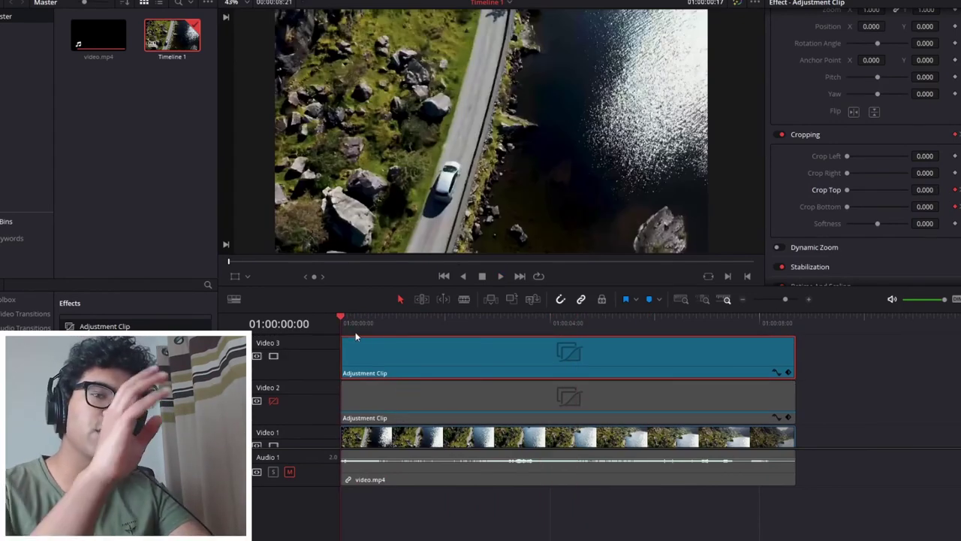
key("space")
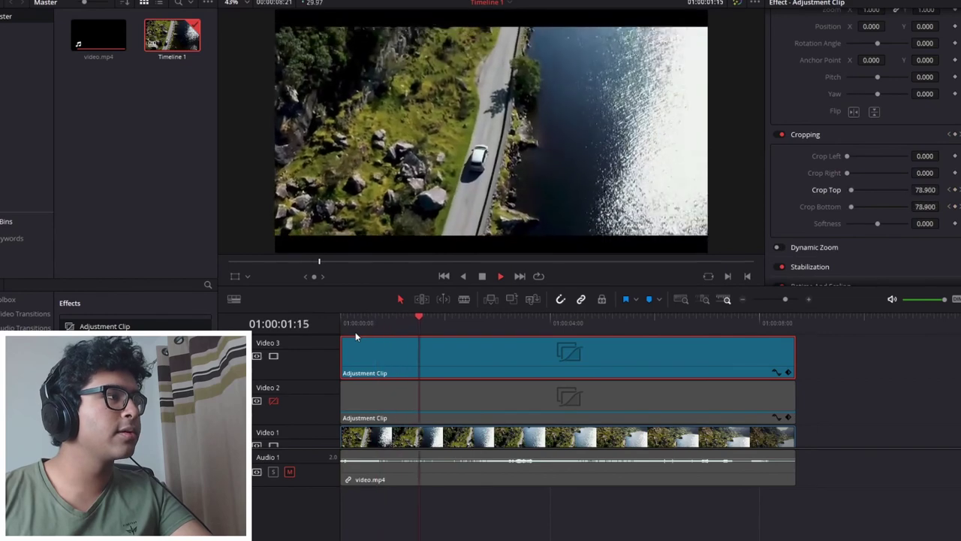
key("space")
key("Home")
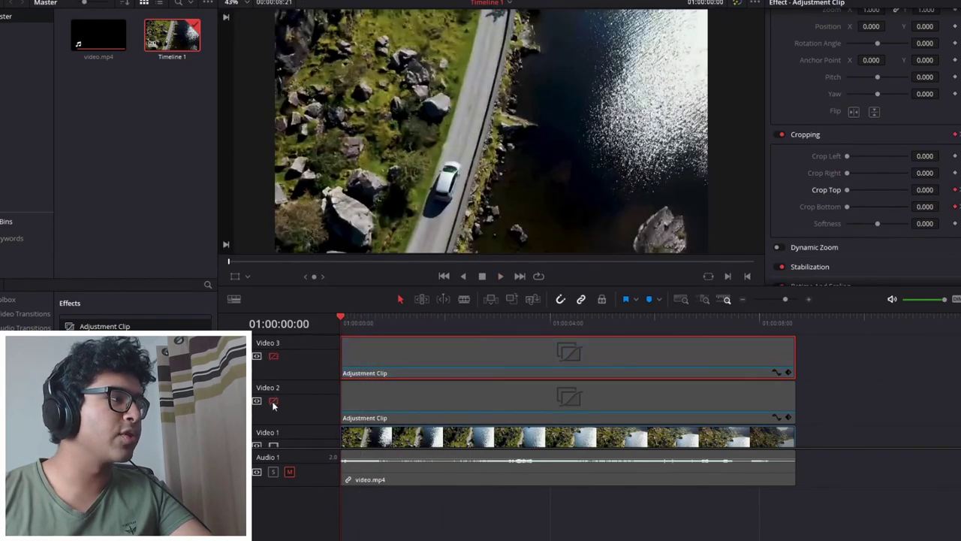
left_click(273, 401)
key("space")
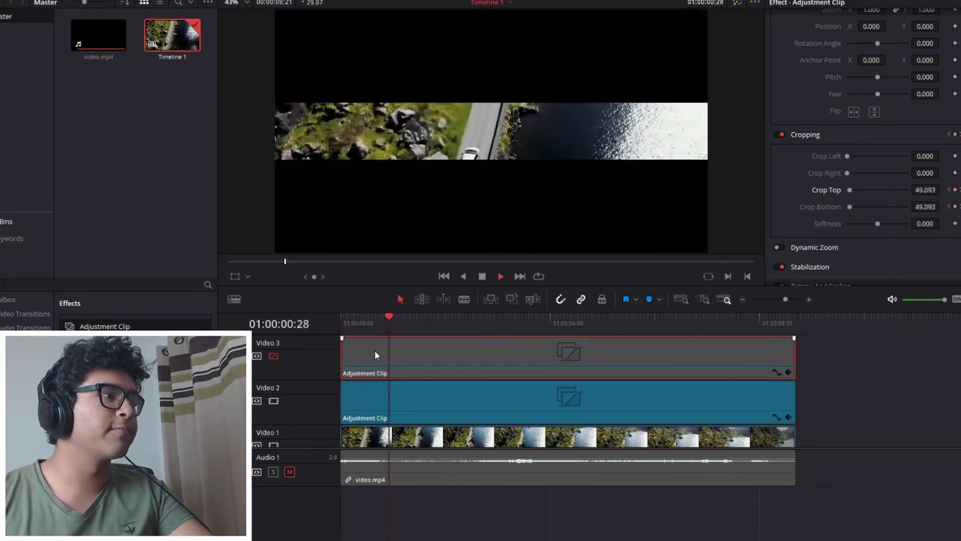